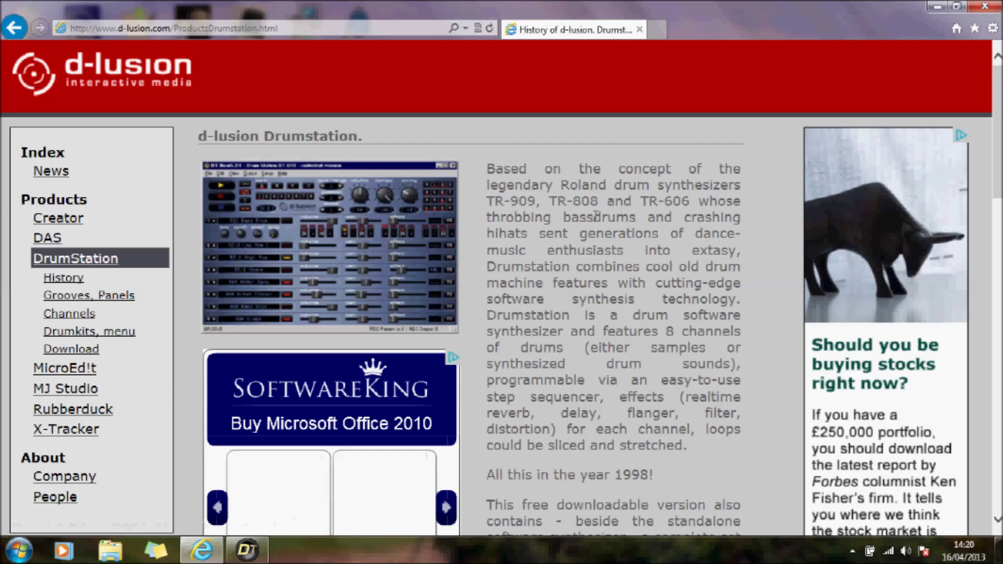
Scroll the Drumstation page, highlight the 'free downloadable version' line, and restore Drum Station.
scroll(593, 285, "down", 3)
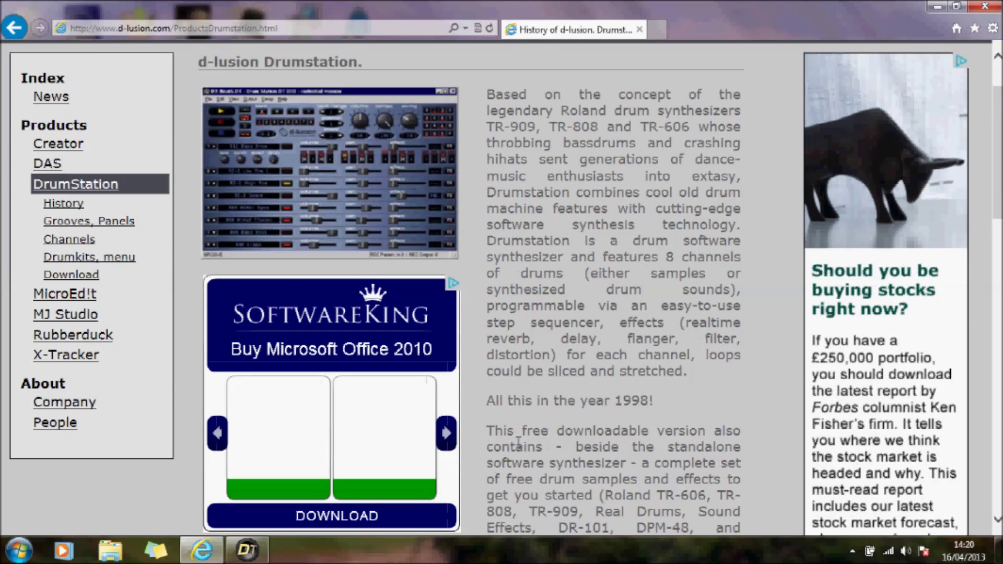
left_click_drag(500, 429, 682, 430)
scroll(661, 395, "down", 5)
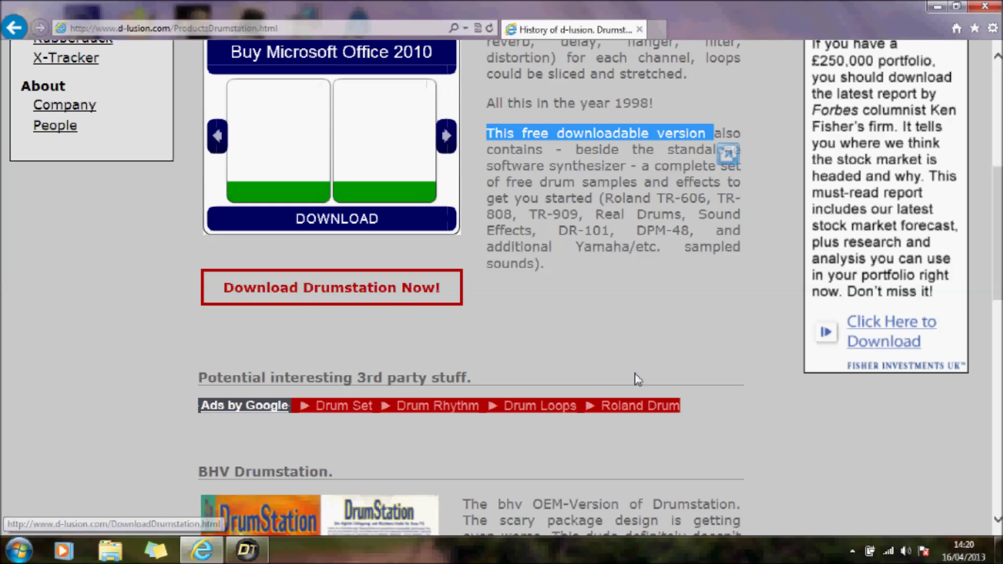
scroll(393, 325, "up", 6)
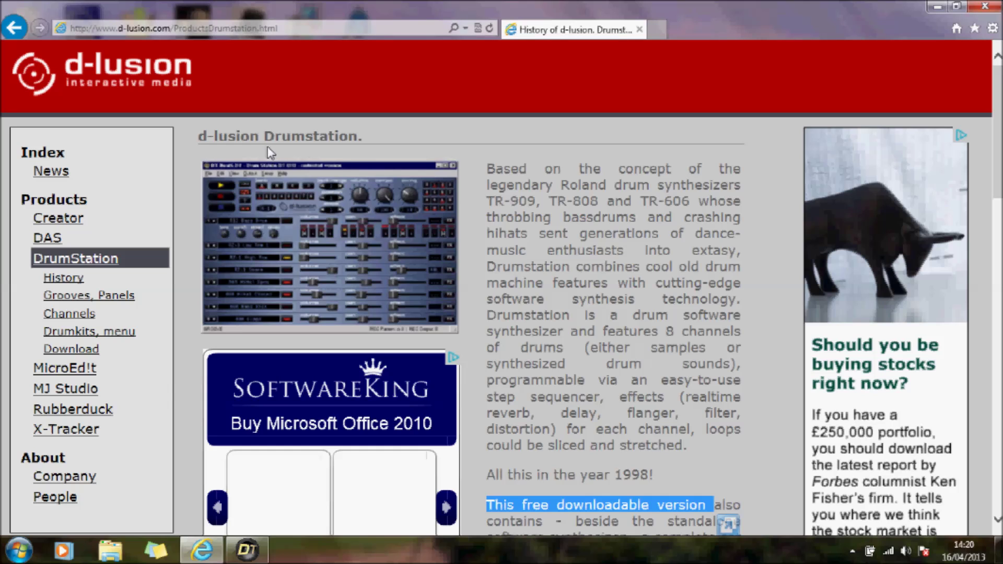
left_click(241, 555)
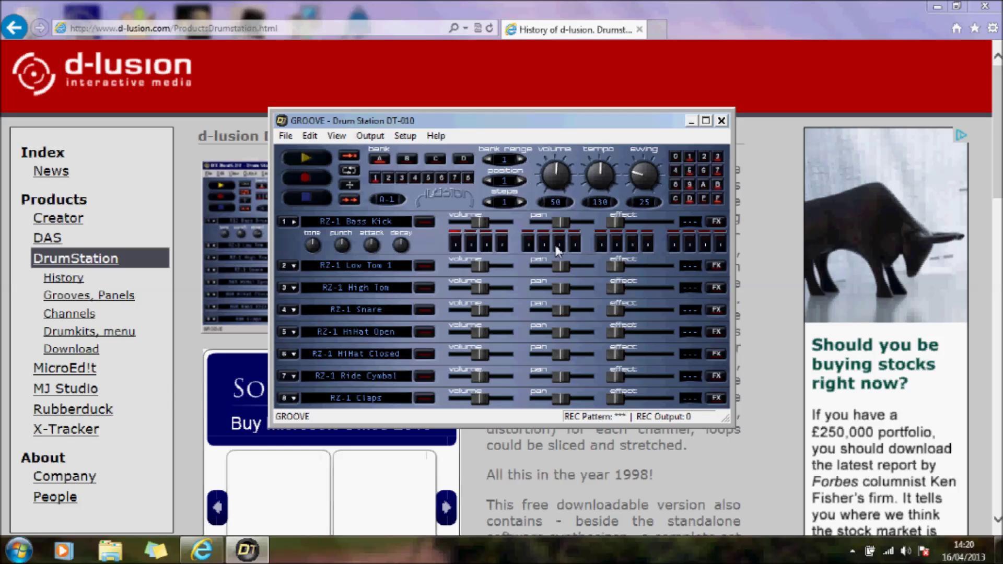
Turn on Bass Kick steps 3 and 7 and start playback.
left_click(487, 243)
left_click(558, 244)
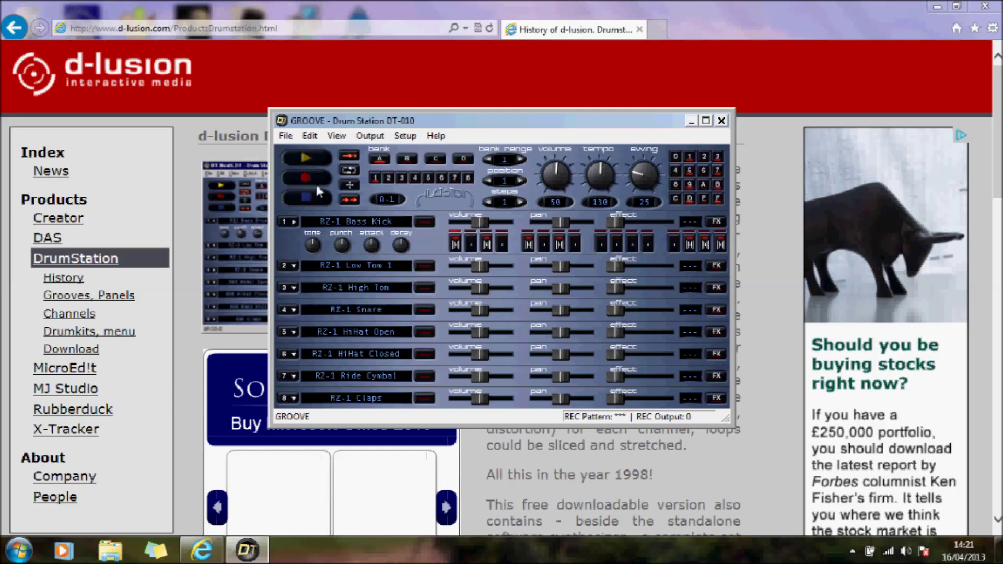
left_click(303, 157)
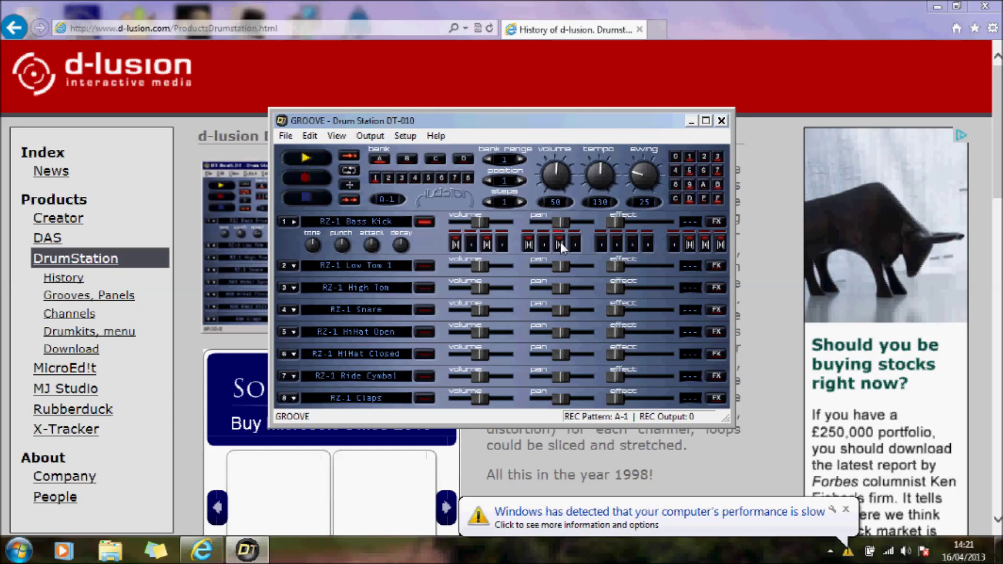
Pan Low Tom 1 slightly right, stop playback, and raise the Bass Kick effect level.
left_click_drag(564, 267, 568, 268)
left_click(307, 198)
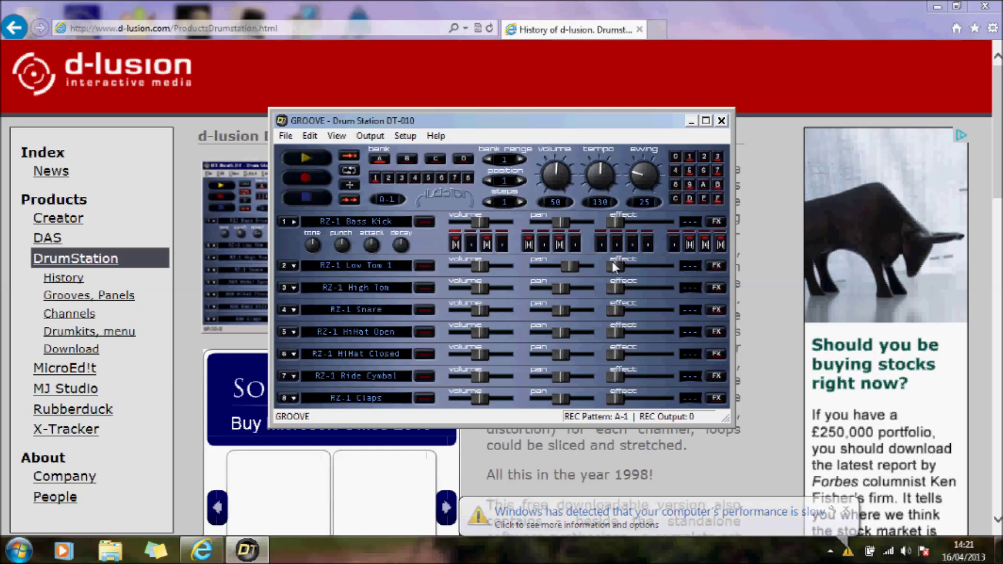
left_click_drag(616, 223, 650, 222)
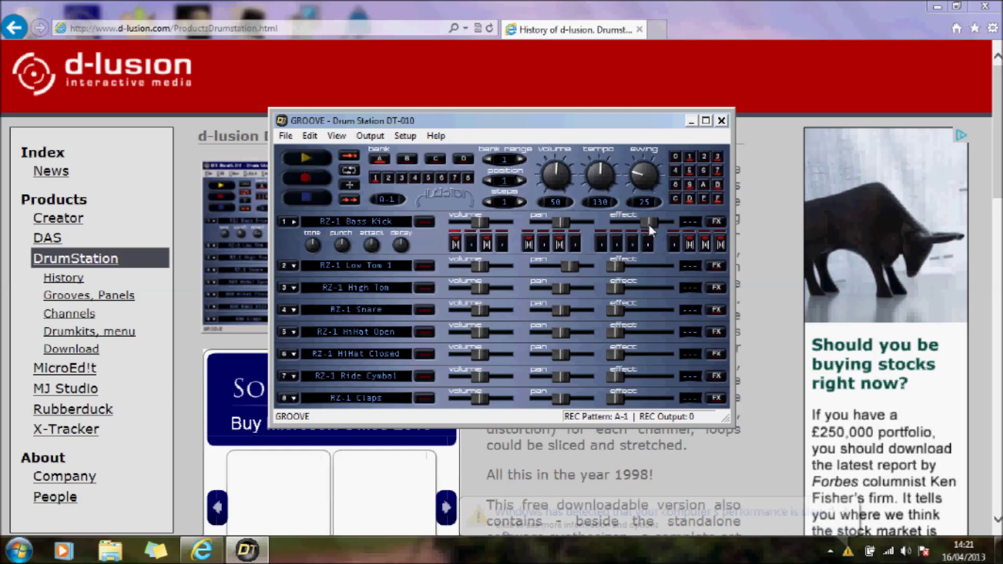
Give the Bass Kick a Reverb effect, audition the pattern, then expand the Low Tom 1 channel.
left_click(716, 221)
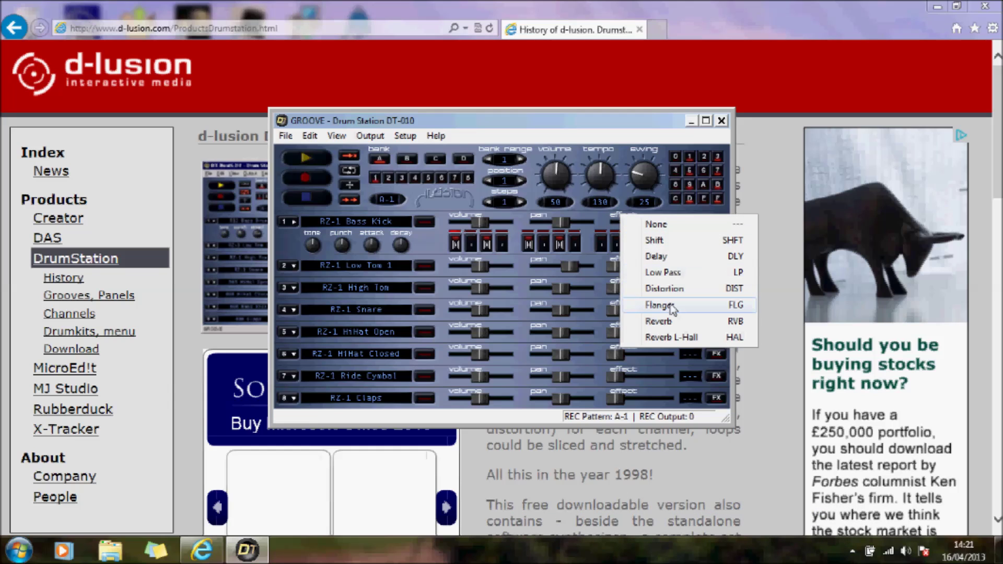
left_click(659, 320)
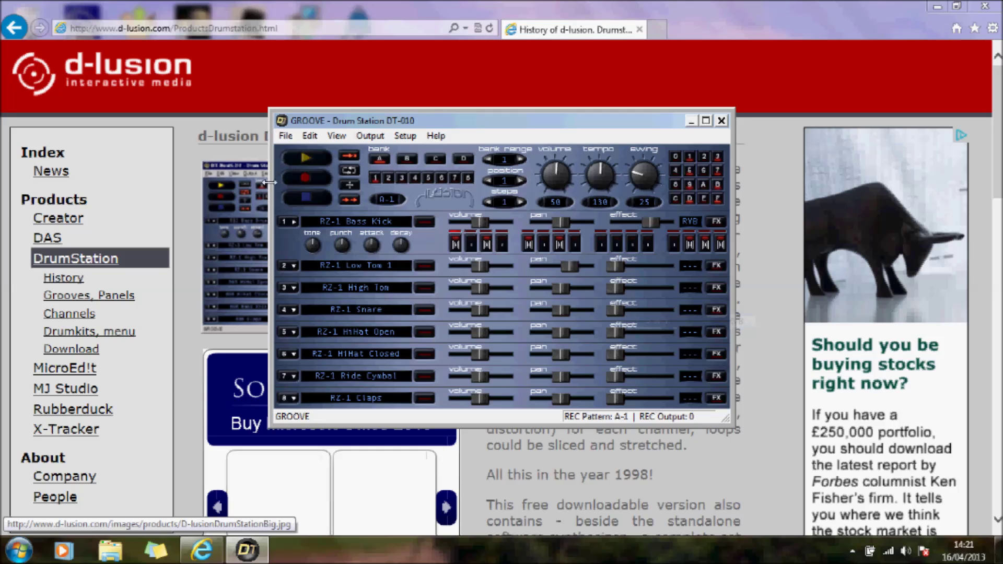
left_click(301, 155)
left_click(307, 197)
left_click(293, 265)
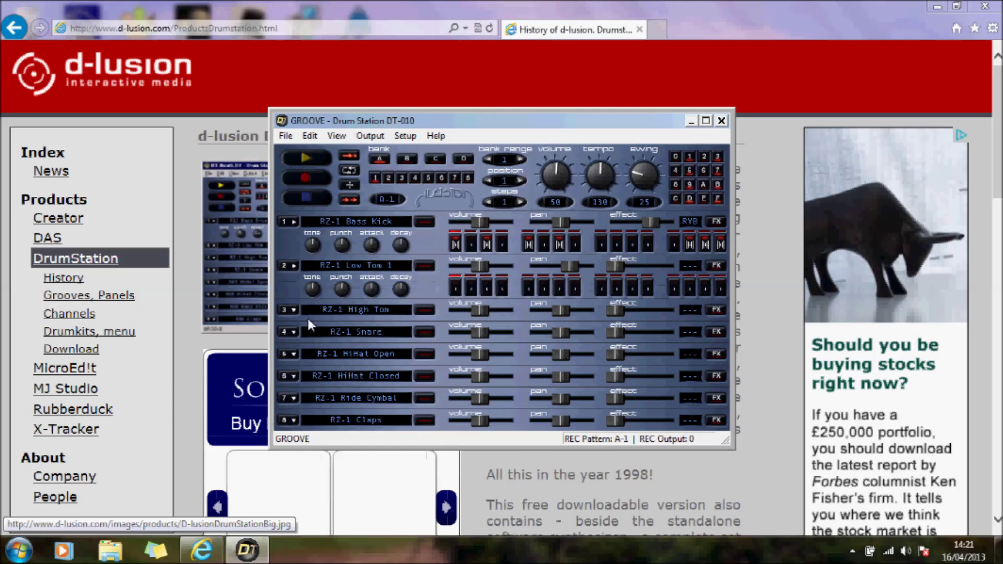
Turn on Low Tom 1 steps 1, 2, 9 and 10 and start playback.
left_click(465, 290)
left_click(456, 288)
left_click(601, 288)
left_click(617, 288)
left_click(304, 159)
Raise Low Tom 1's effect level, switch it to Distortion, and lower the tempo to 92.
left_click_drag(617, 266, 646, 265)
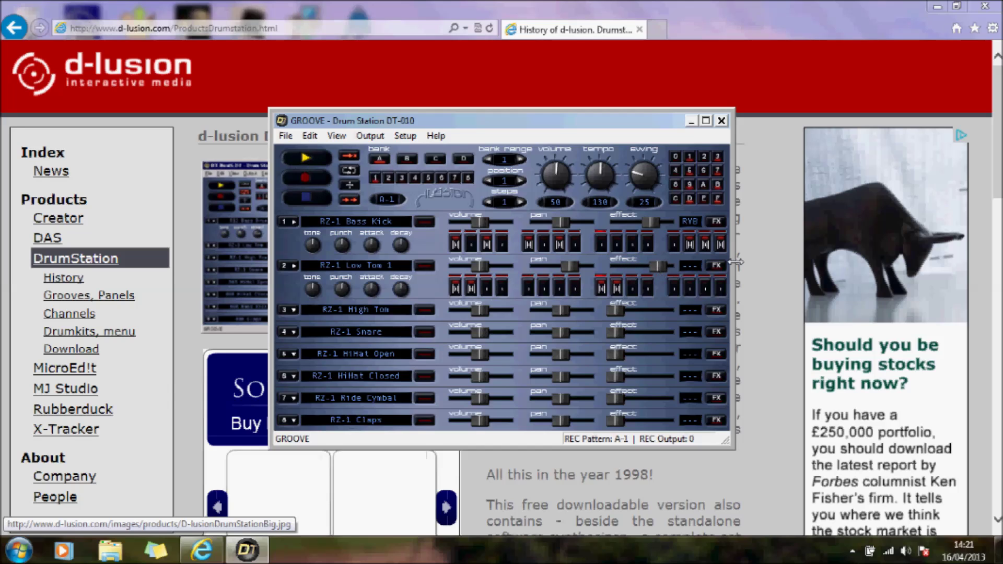
left_click(716, 265)
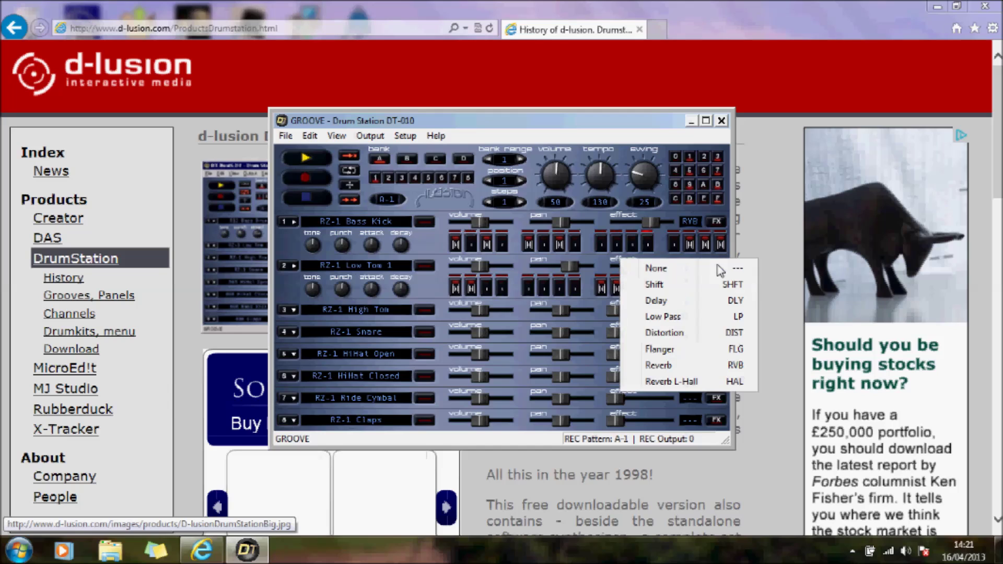
left_click(692, 337)
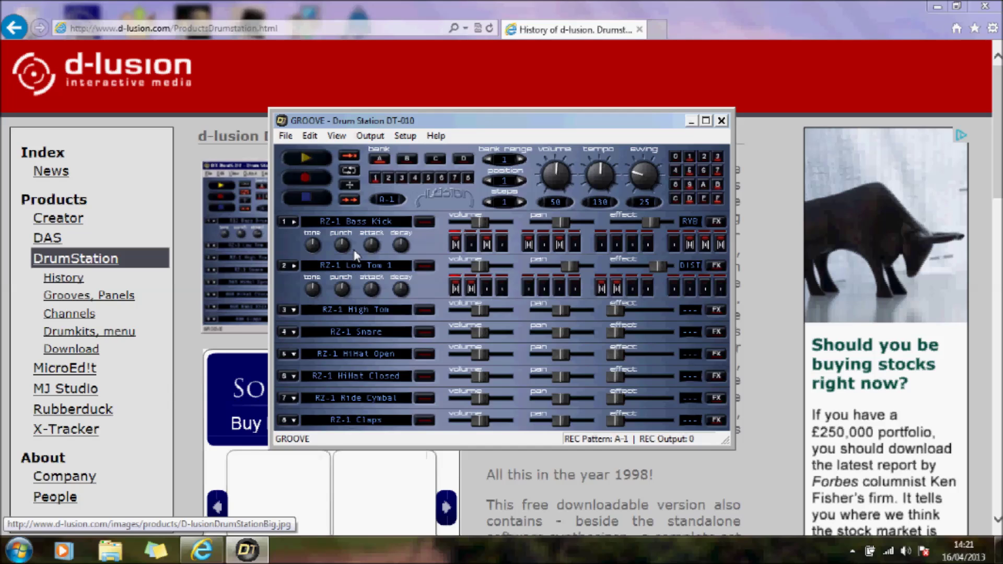
left_click_drag(601, 157, 595, 176)
left_click(309, 195)
Raise swing to 76, turn on High Tom steps 3, 7 and 8, then play and stop the groove.
left_click_drag(641, 173, 640, 169)
left_click(295, 310)
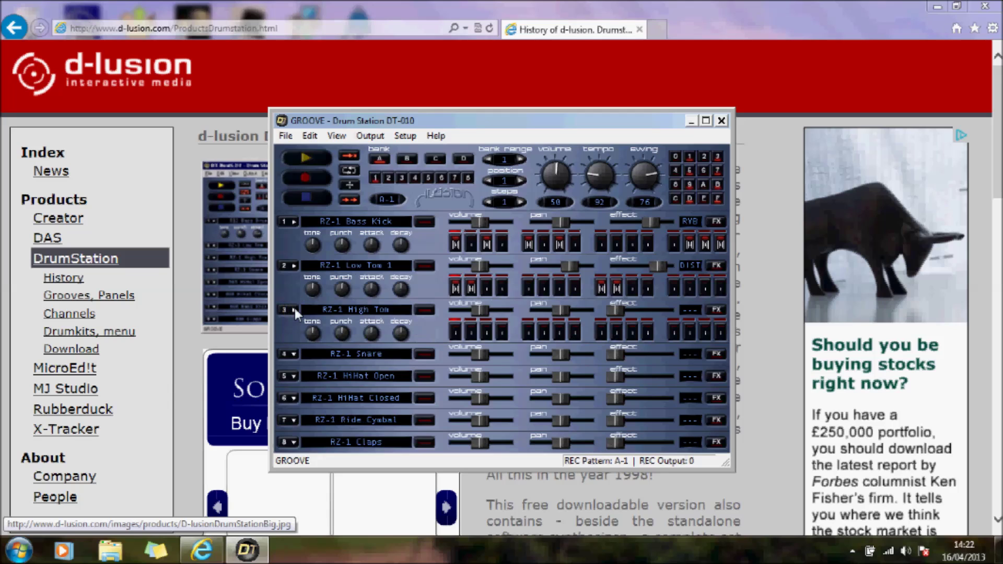
left_click(486, 335)
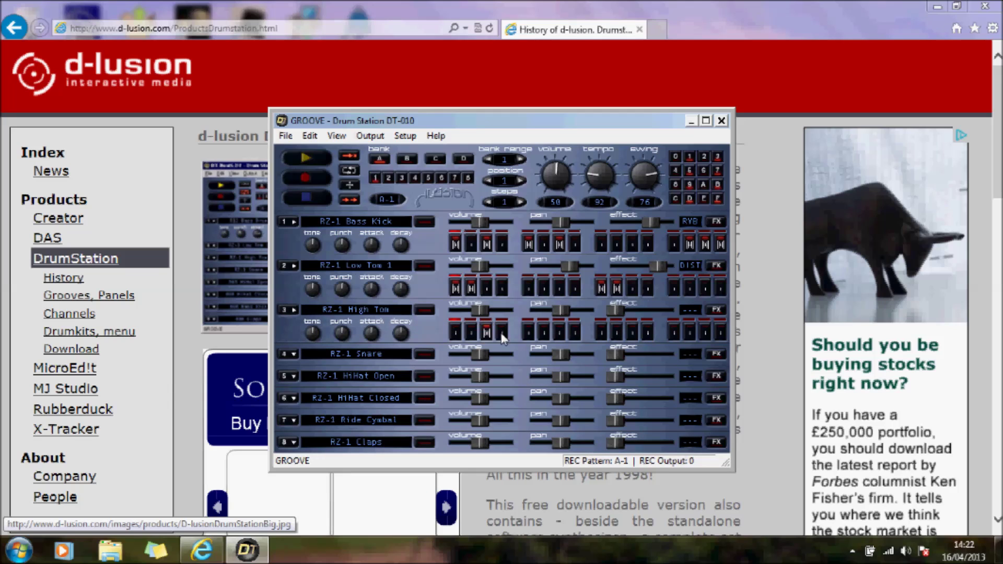
left_click(574, 335)
left_click(559, 335)
left_click(323, 161)
left_click(306, 199)
Try 909 Bass t0 and then Bass1 DPM-48 as channel 1's drum sound.
left_click(384, 222)
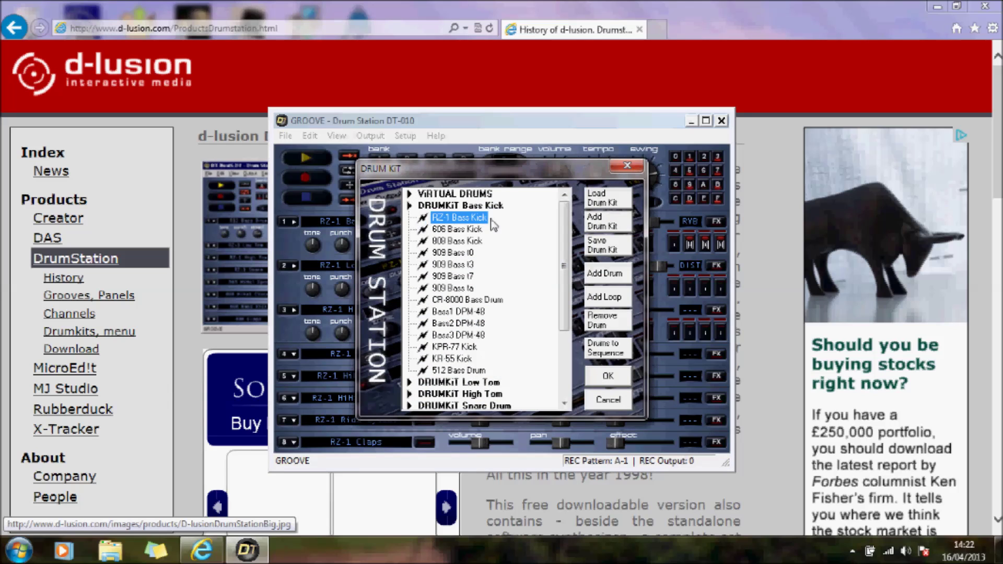
double_click(462, 255)
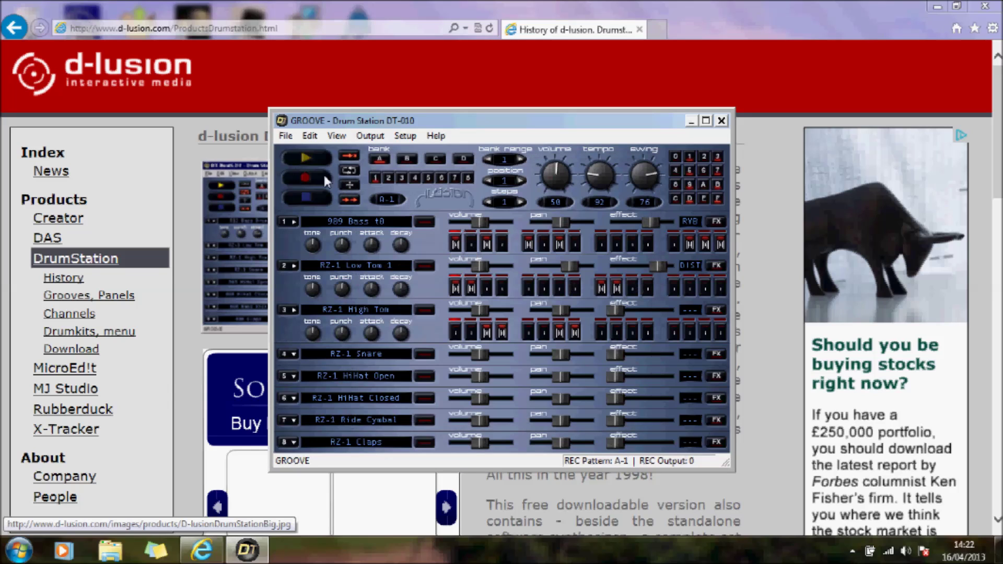
left_click(364, 222)
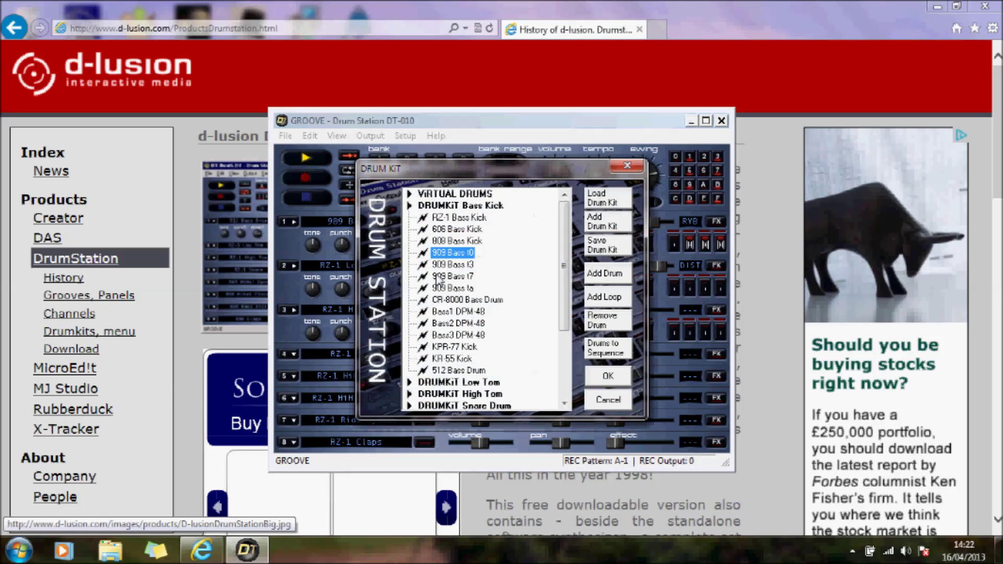
double_click(461, 312)
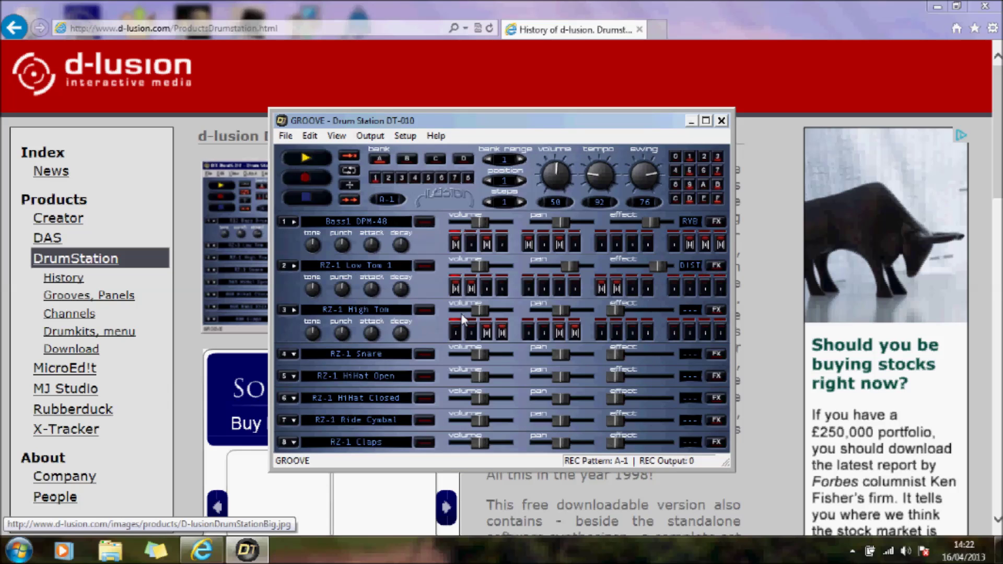
Assign 512 Bass Drum to channel 1 and stop playback.
left_click(342, 225)
double_click(452, 367)
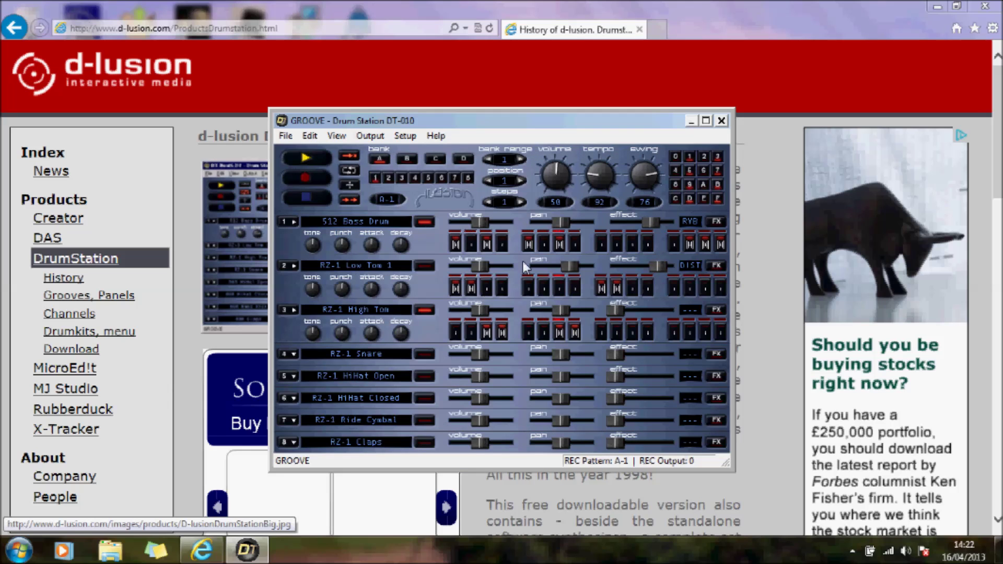
left_click(303, 197)
Add five ride cymbal hits in channel 7's third and fourth step groups, view Output options, then minimize Drum Station.
left_click(291, 420)
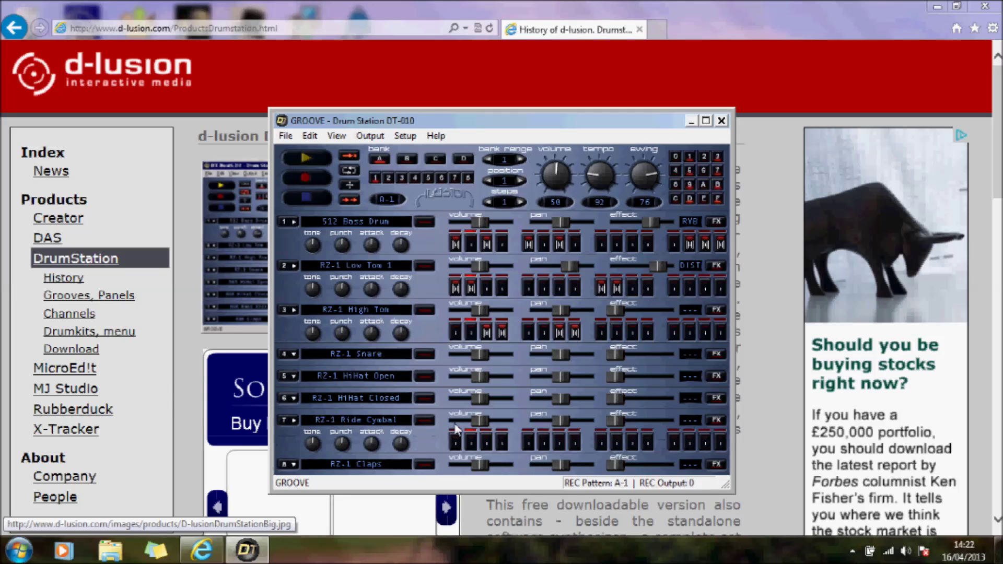
left_click(617, 444)
left_click(633, 444)
left_click(647, 444)
left_click(693, 448)
left_click(720, 444)
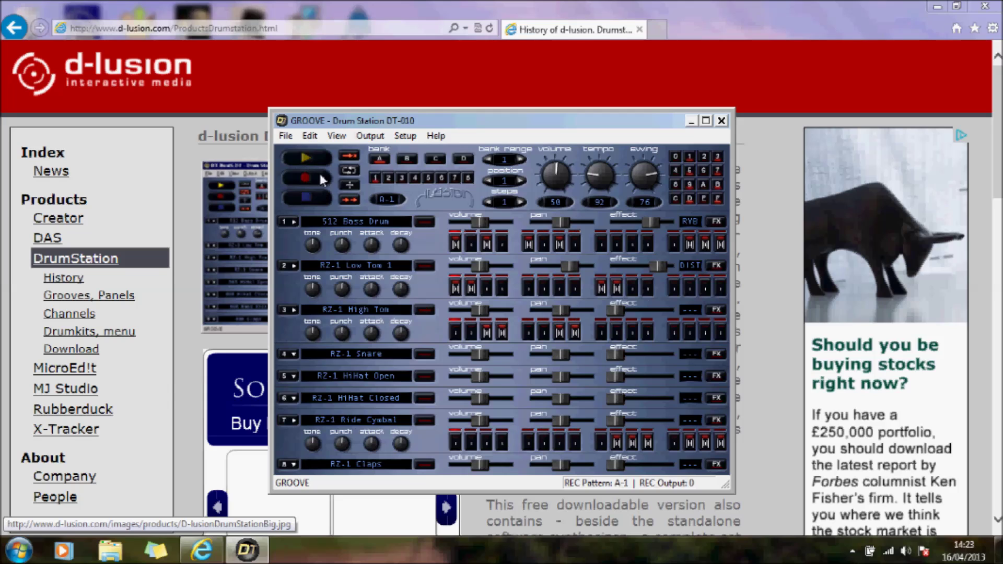
left_click(371, 136)
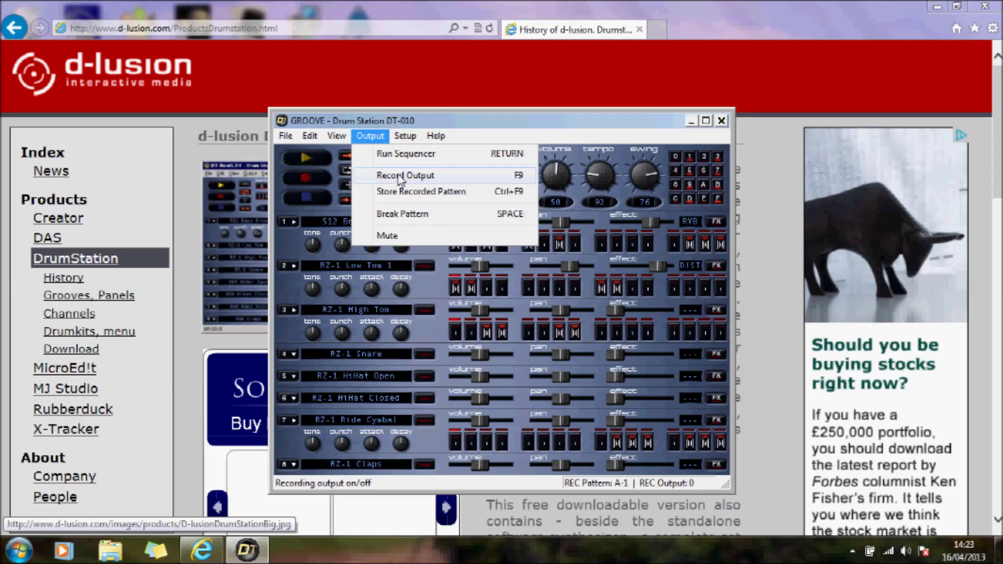
left_click(692, 122)
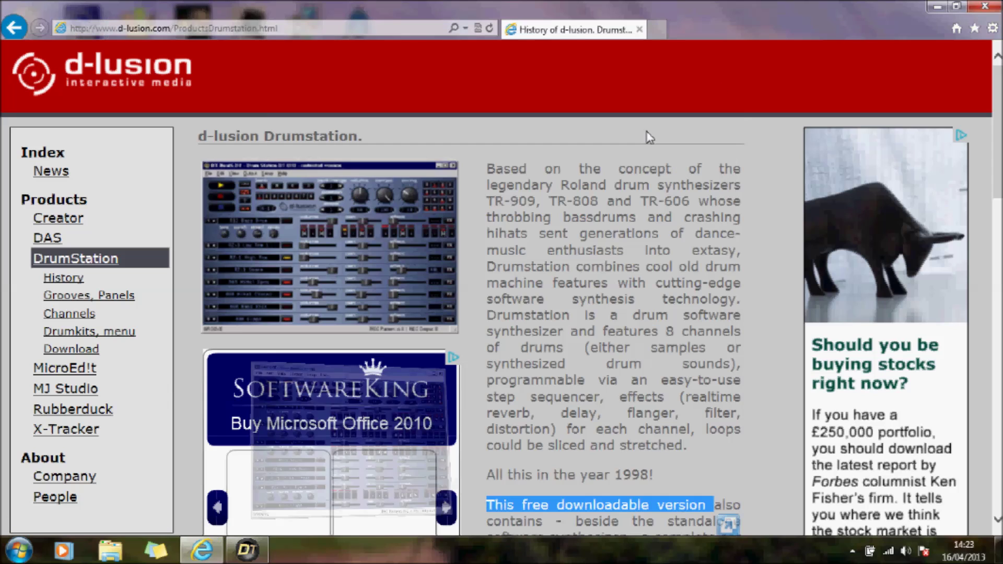
Browse to G: > Downloaded programs > All Music > Rubberduck Drum STation > DT > DRUMKiTS and play _A-1.wav.
left_click(111, 549)
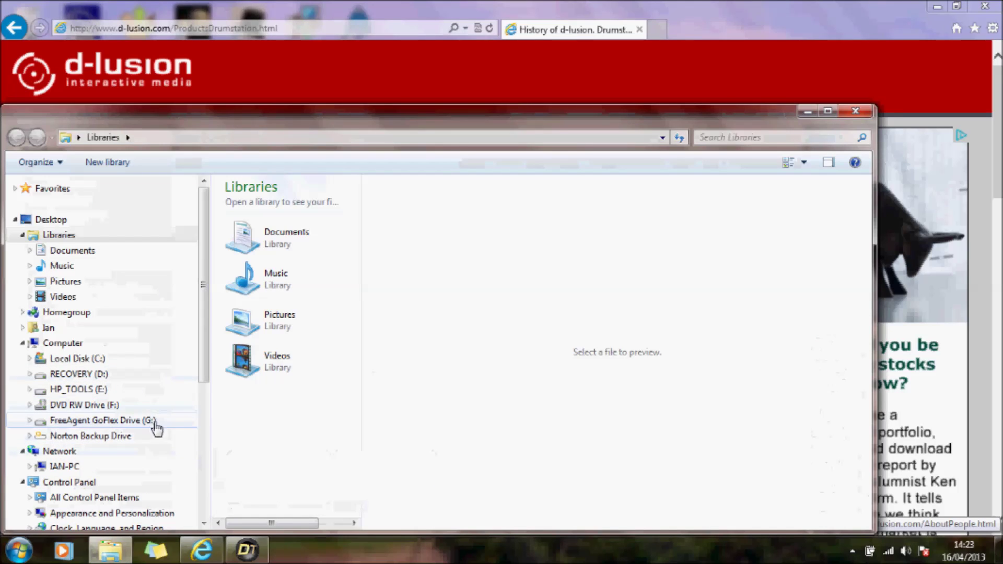
left_click(156, 420)
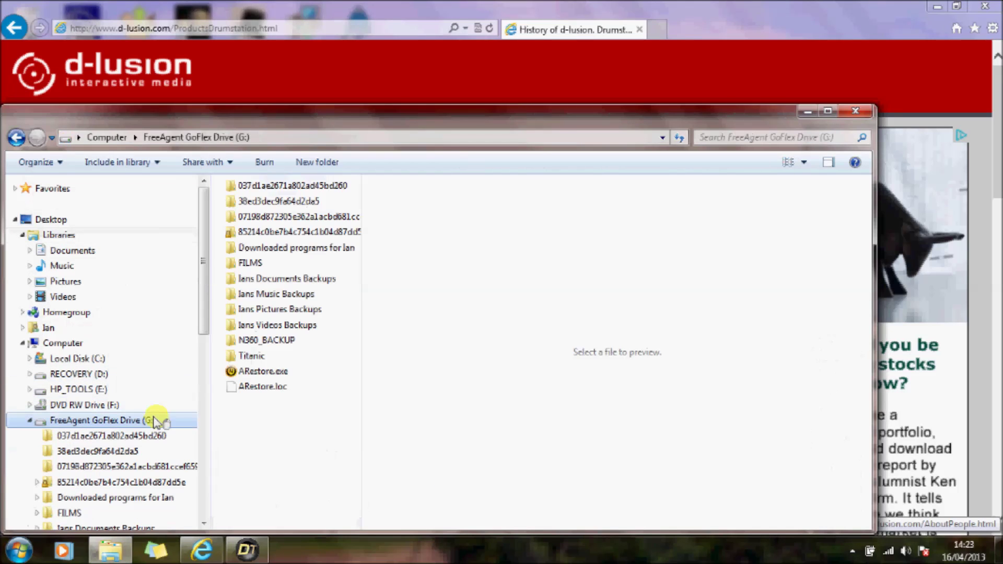
double_click(274, 248)
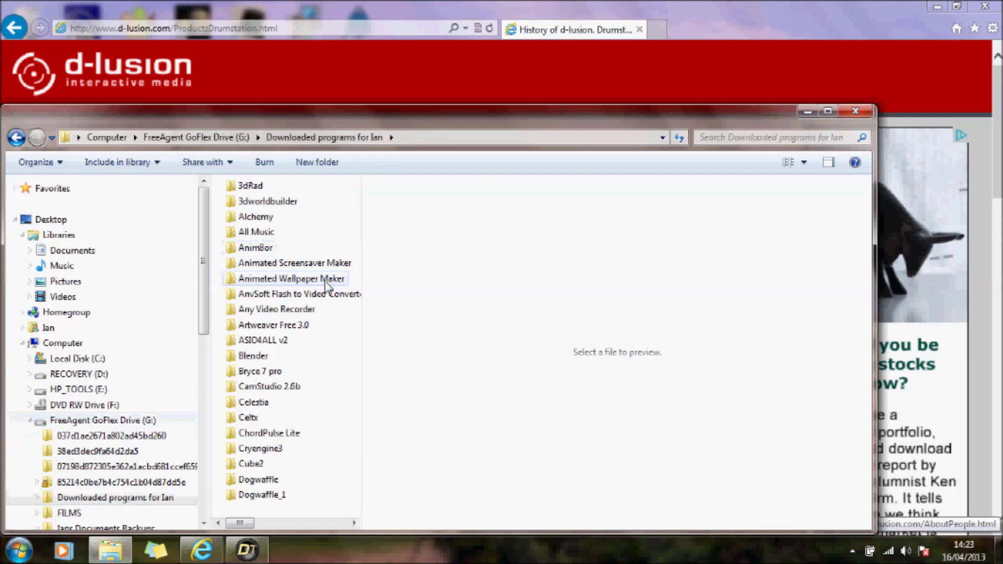
double_click(255, 232)
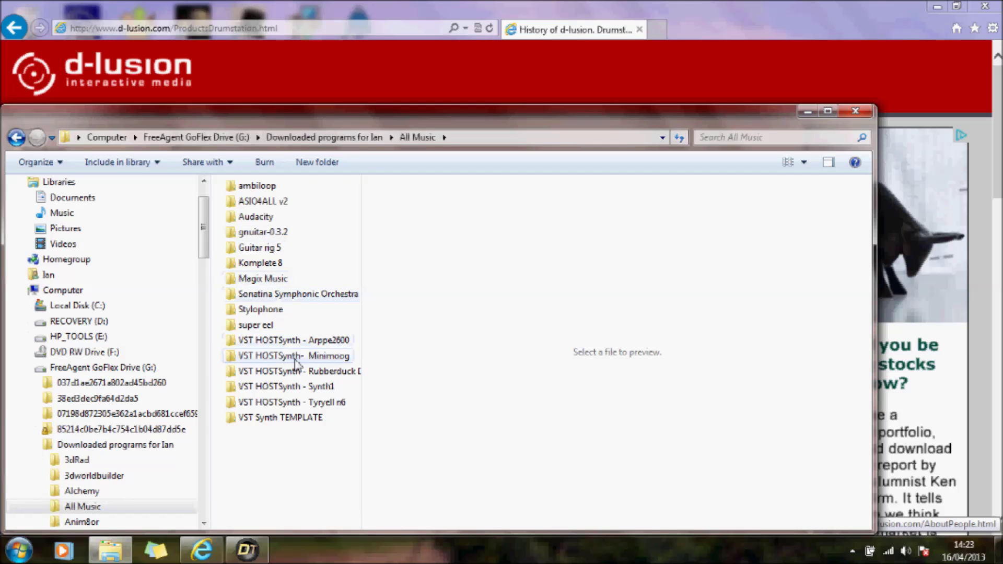
double_click(300, 372)
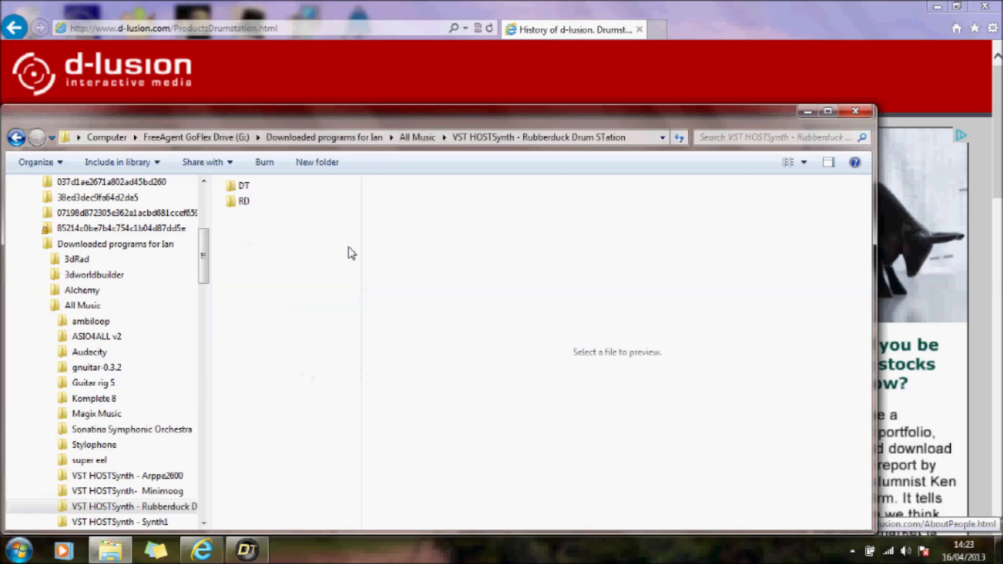
double_click(249, 191)
left_click(267, 185)
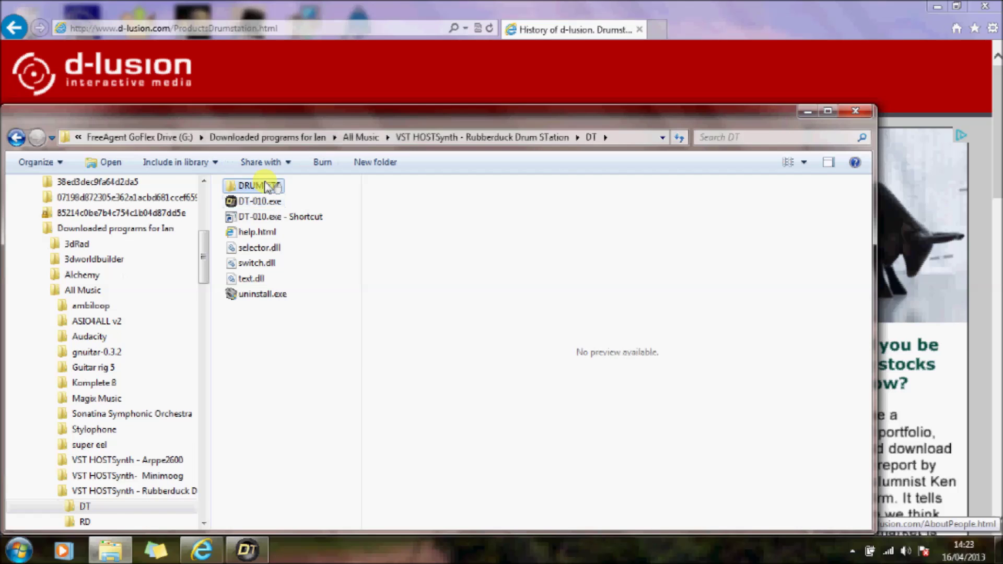
double_click(266, 185)
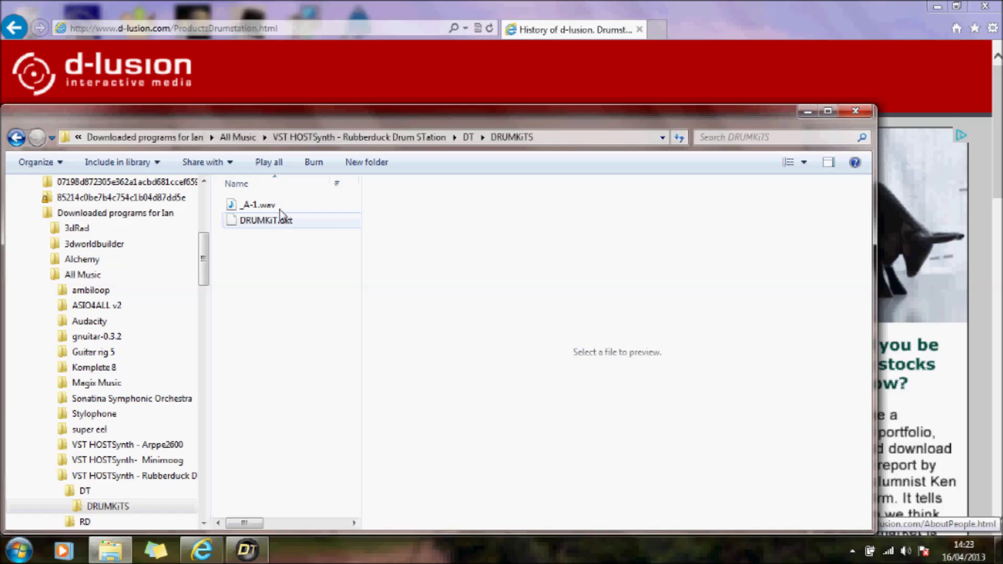
double_click(278, 209)
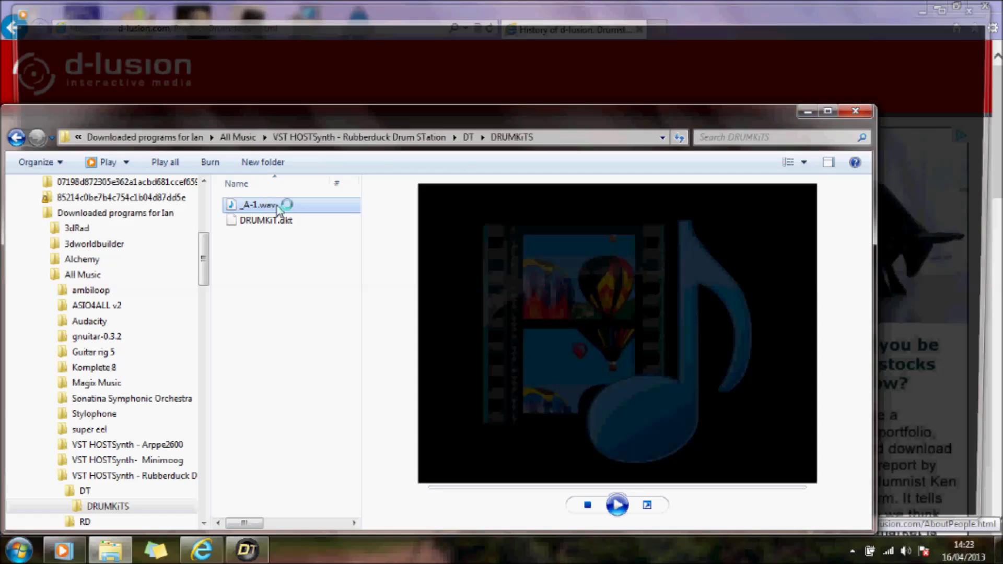